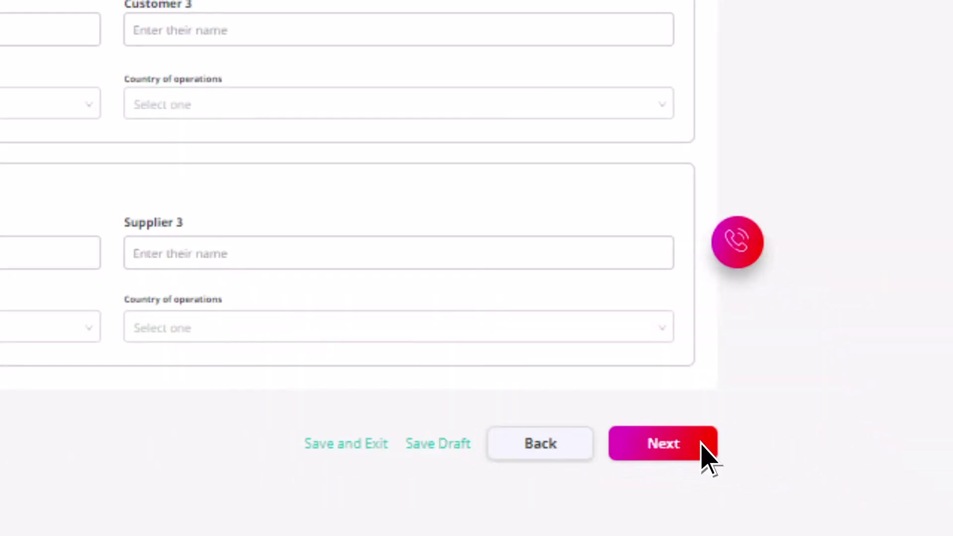
Step: Continue past the customers and suppliers page to Step 3, Appointment Holders
left_click(700, 446)
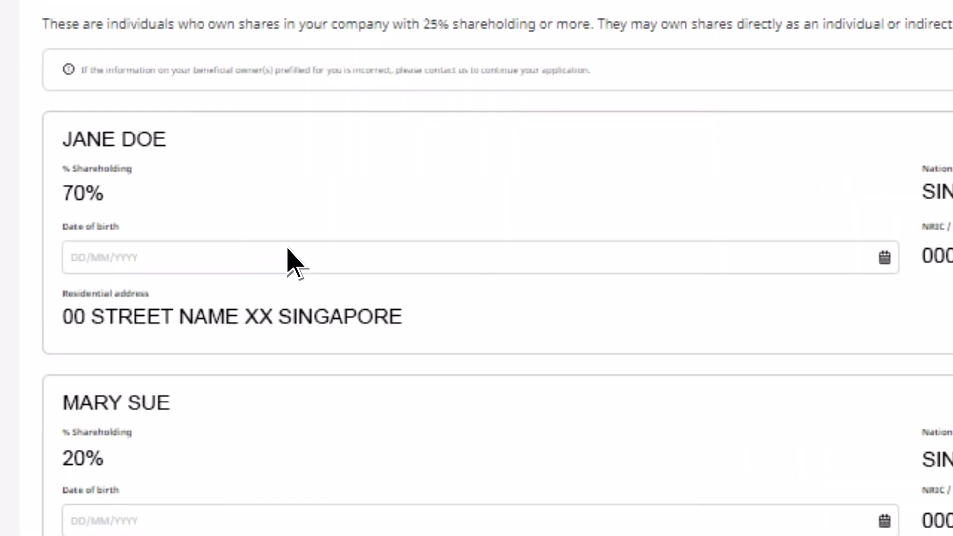
scroll(288, 261, "down", 3)
Step: Open the second beneficial owner's date-of-birth calendar and close it without picking a date
left_click(156, 344)
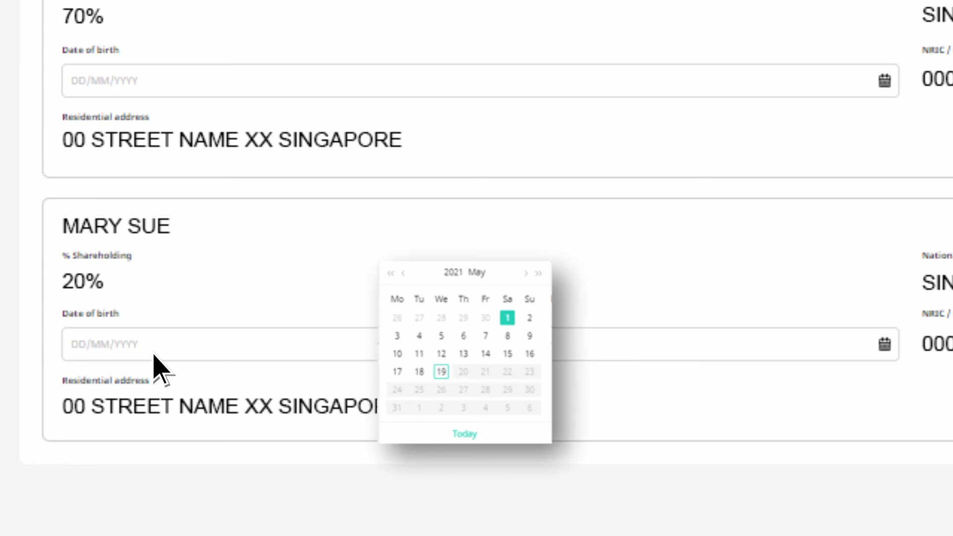
left_click(156, 368)
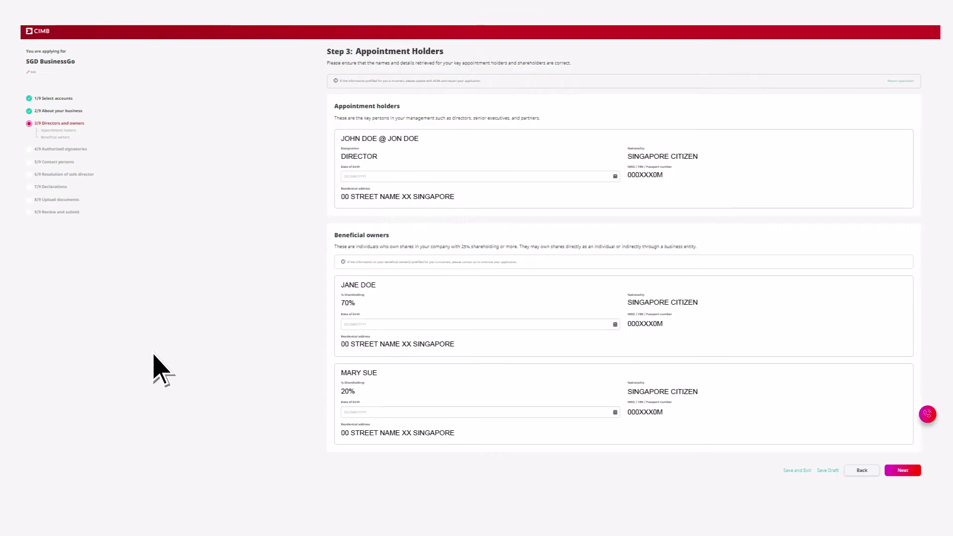
left_click(903, 470)
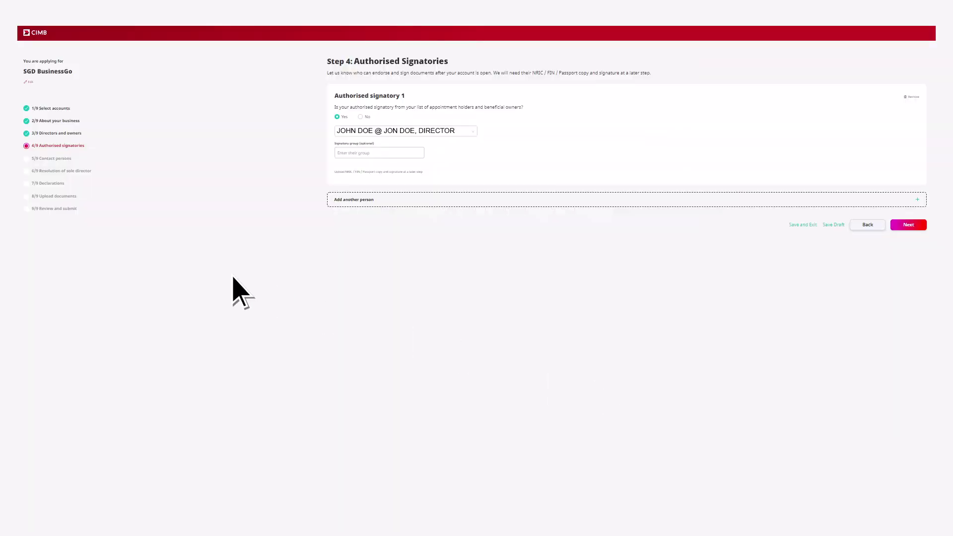
left_click(472, 131)
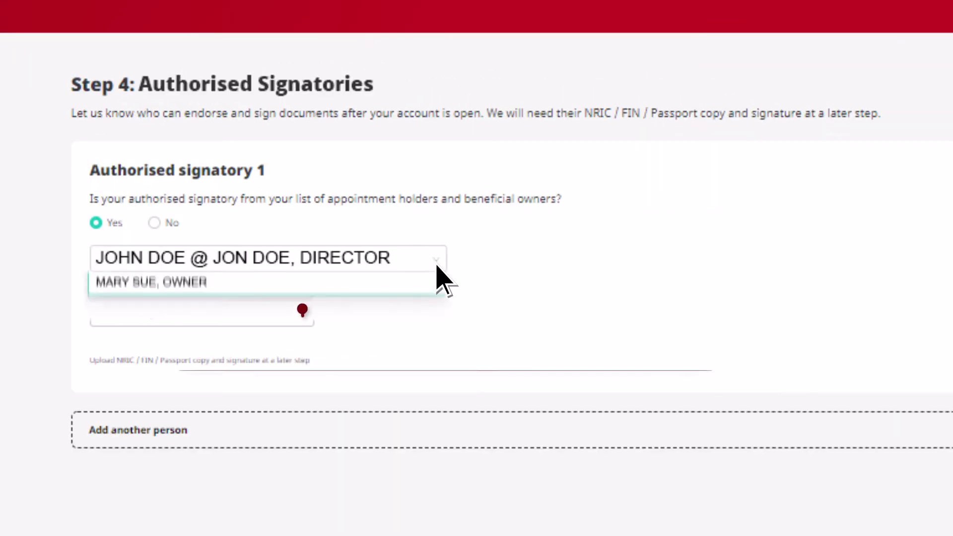
left_click(275, 294)
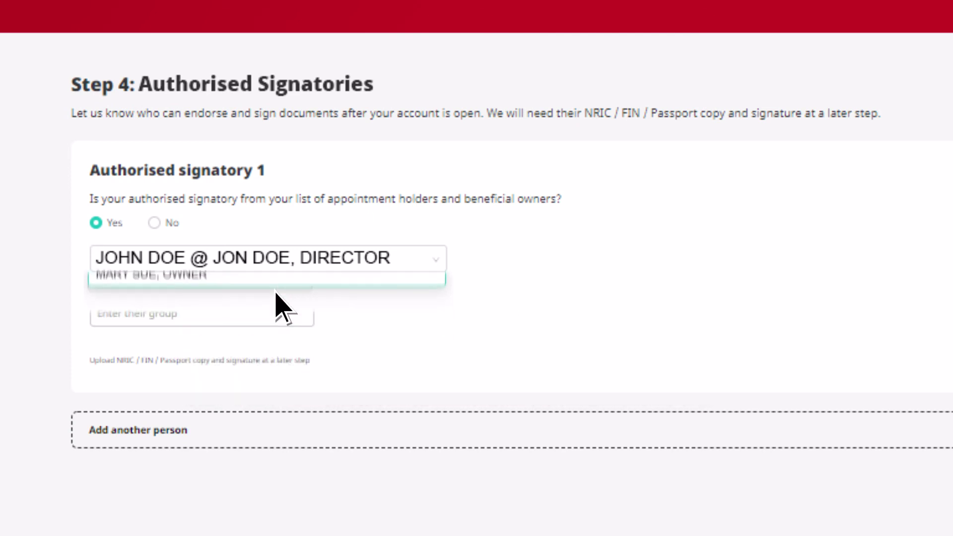
Step: Answer 'No' for Authorised signatory 1 to reveal the blank manual details form
left_click(155, 223)
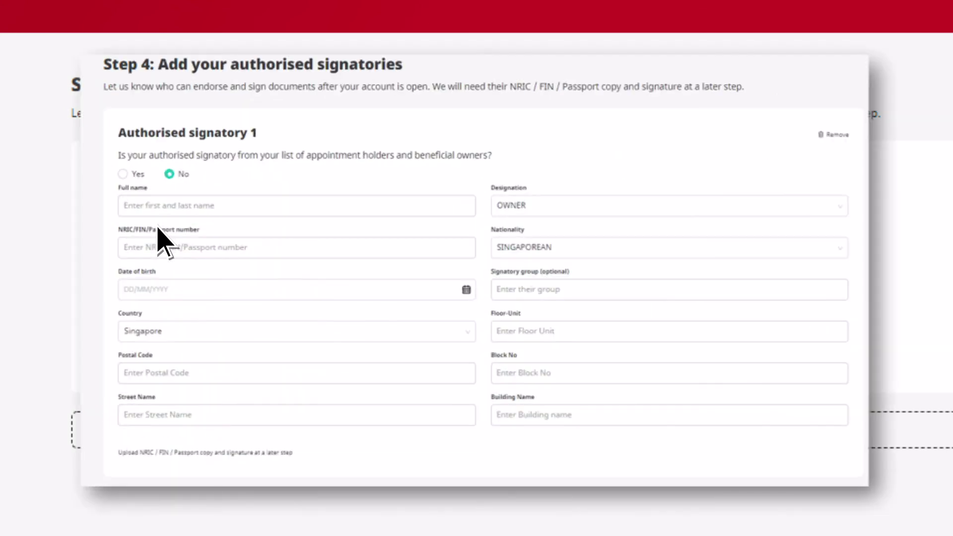